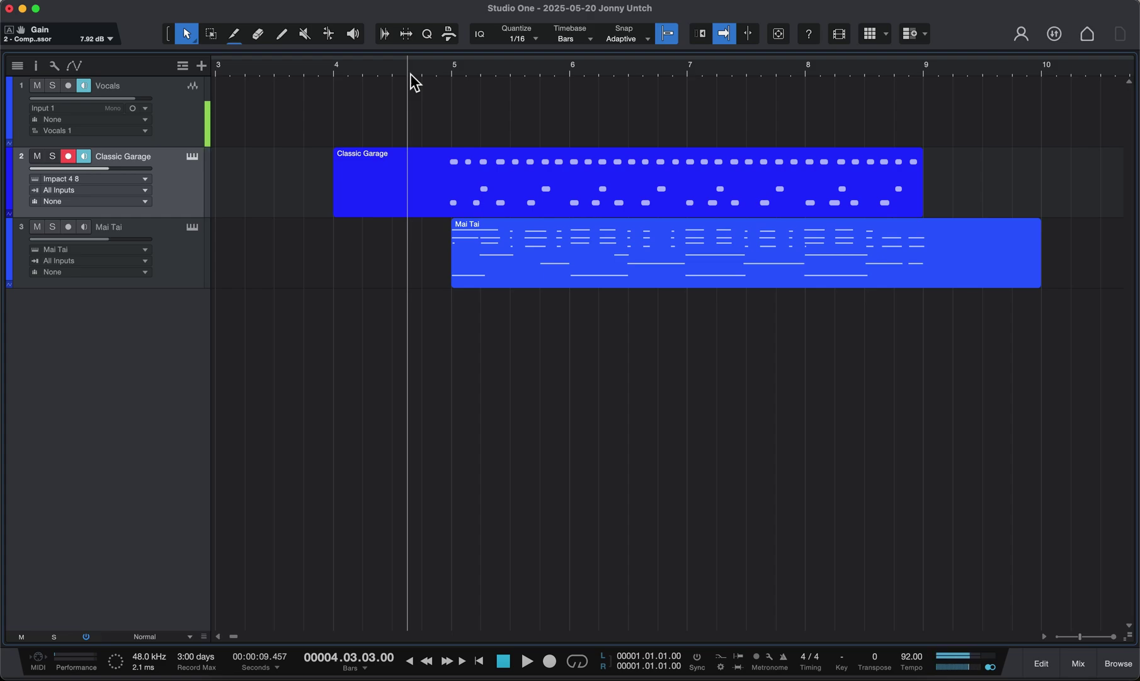
Step: Audition the parts, then quantize the Classic Garage drum notes to the 1/16 grid
key(space)
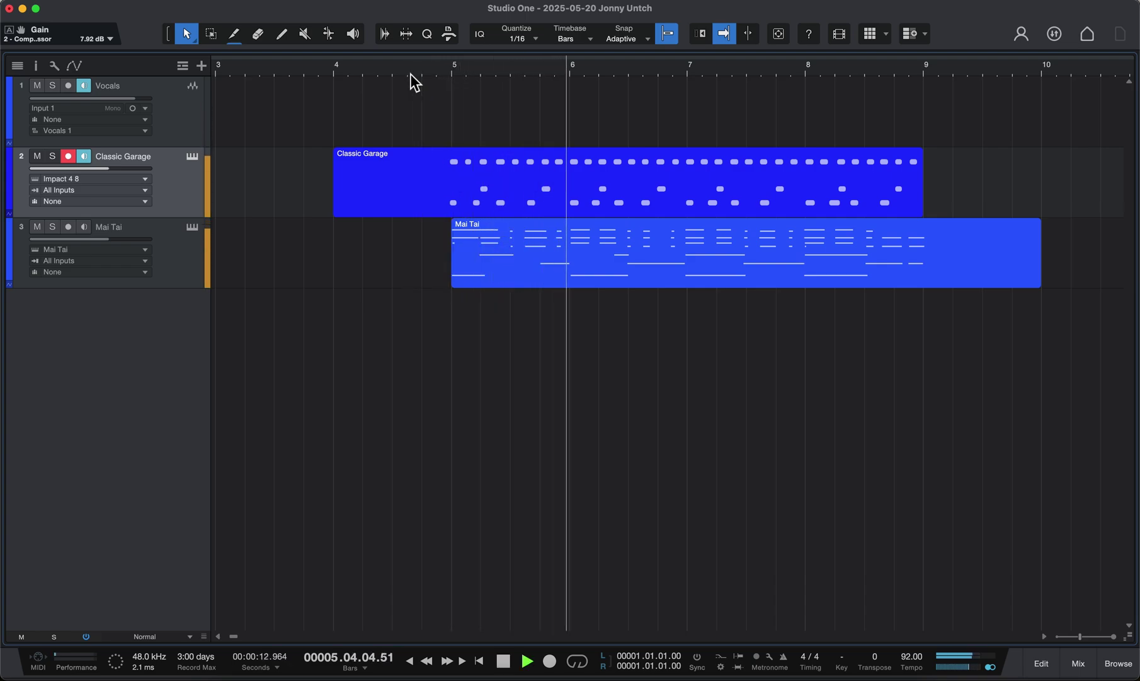
key(space)
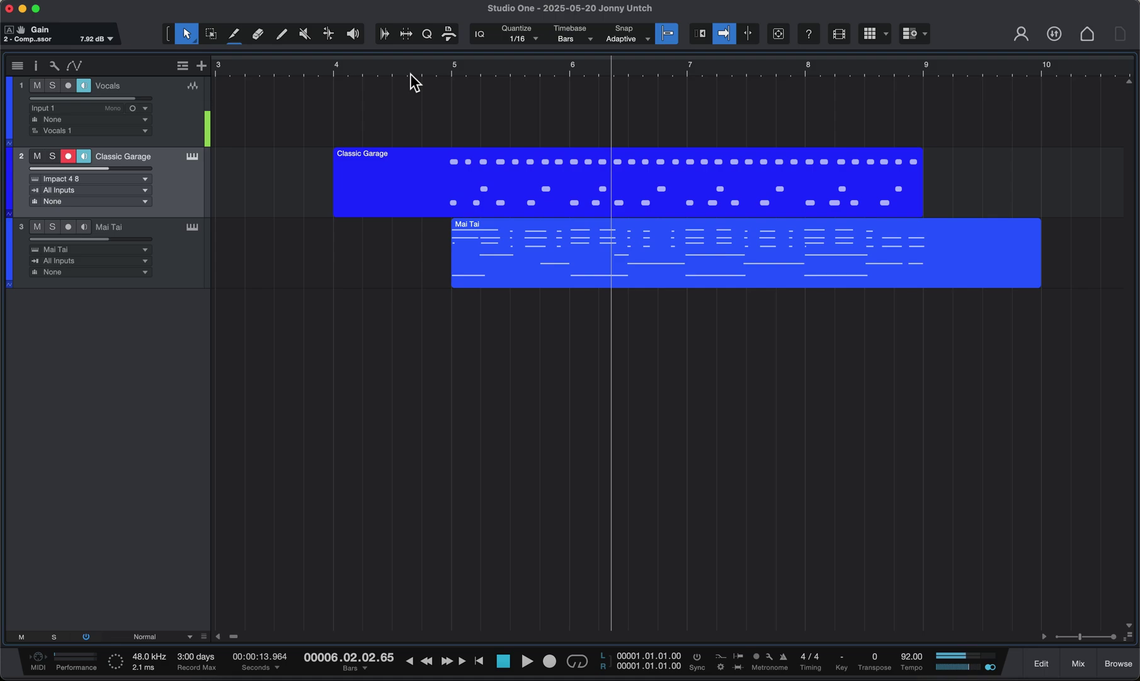
click(536, 189)
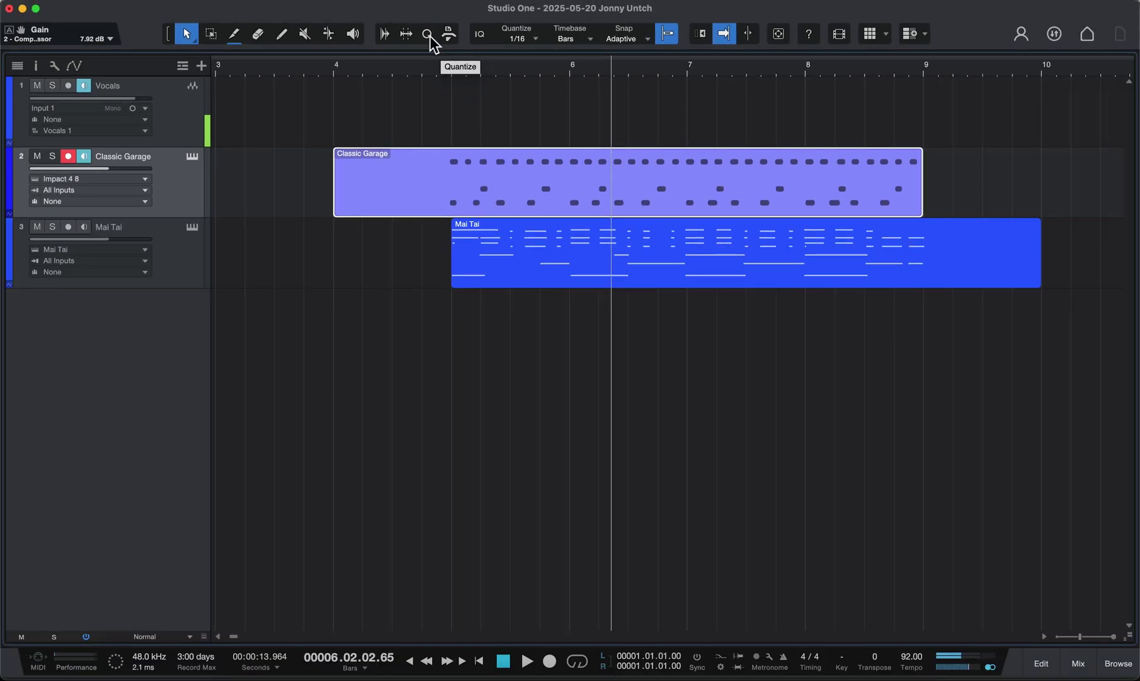
click(428, 30)
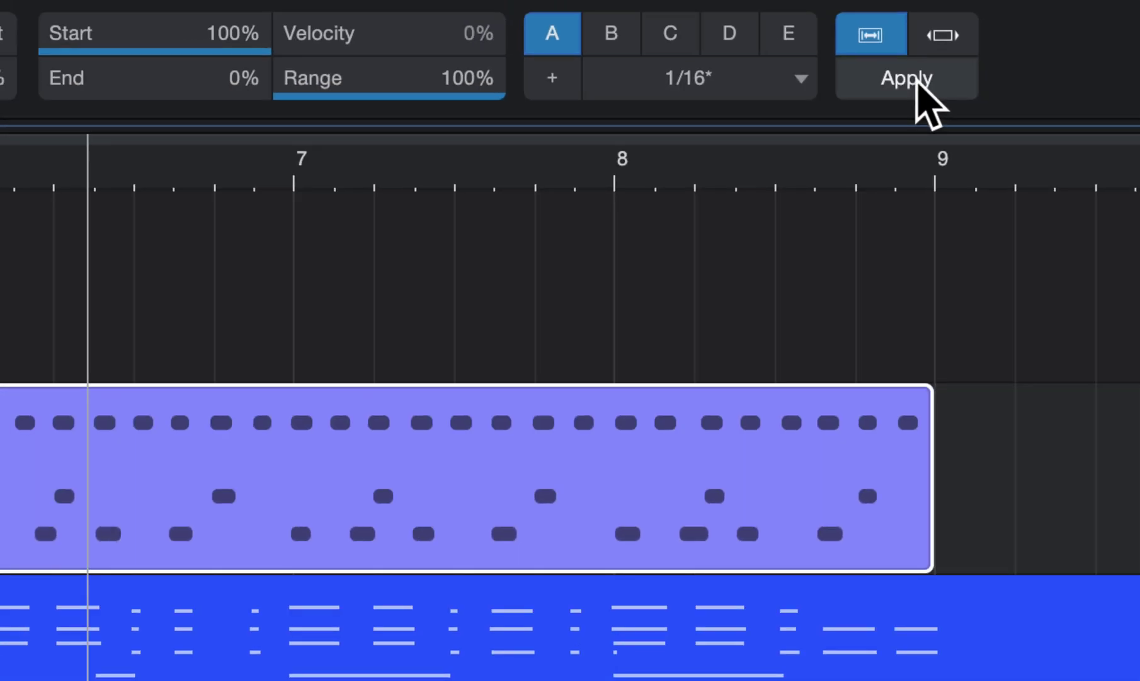
click(917, 81)
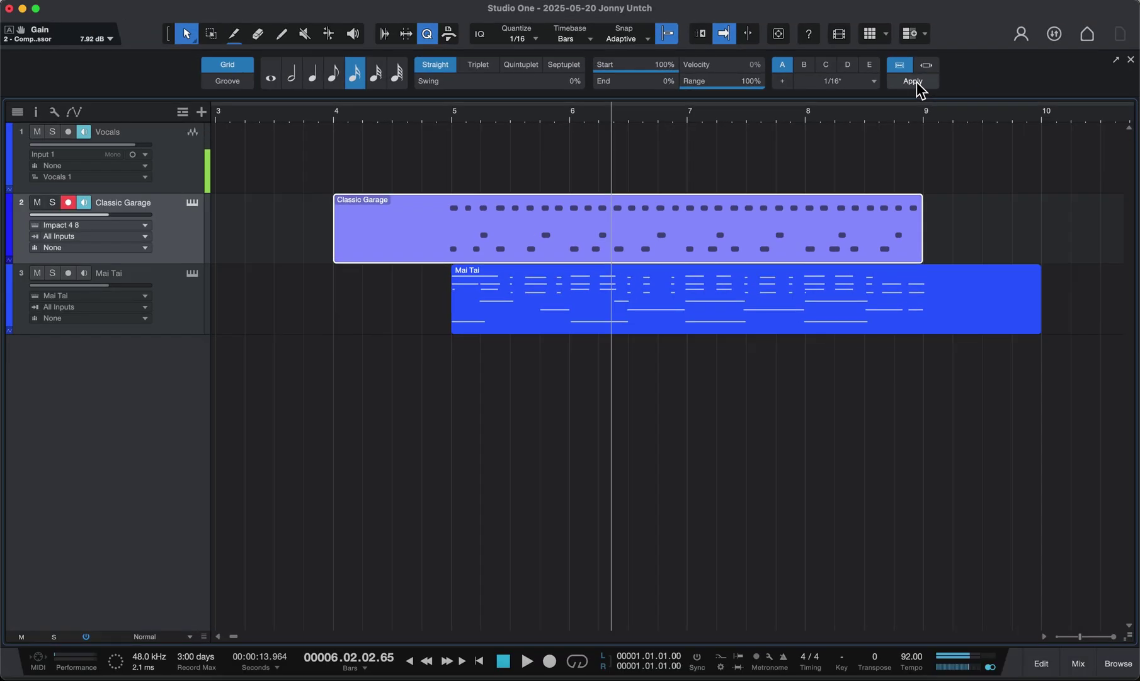
click(774, 251)
click(914, 79)
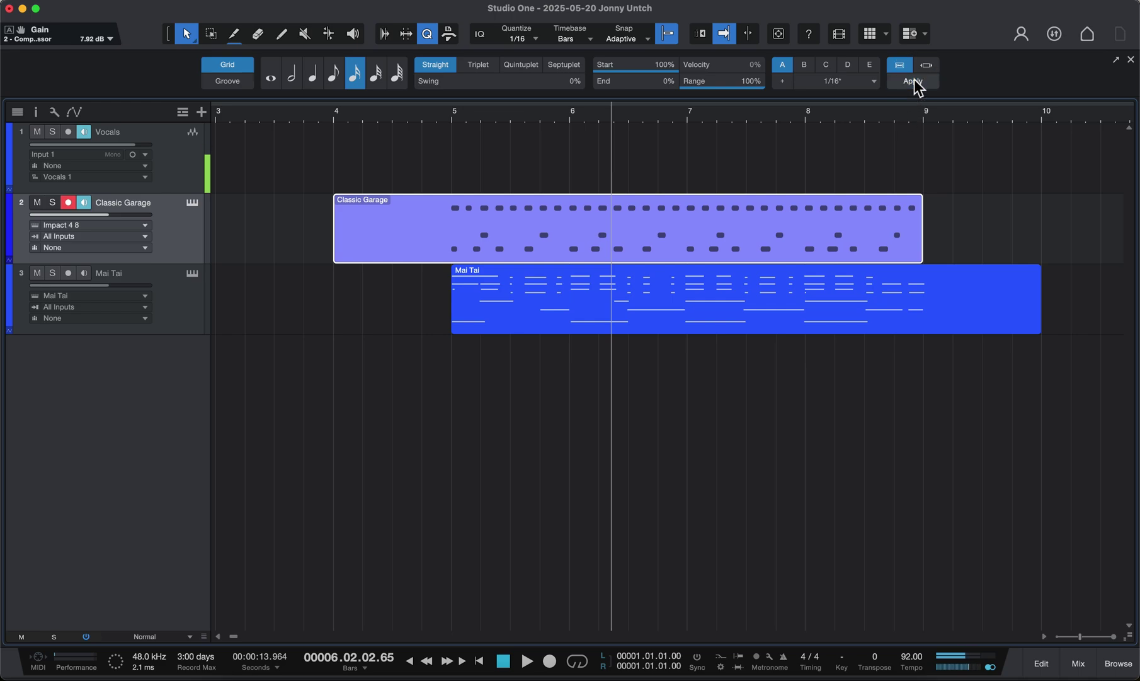
Step: Mute the Mai Tai chord track and play the quantized drums alone from bar 5
click(453, 116)
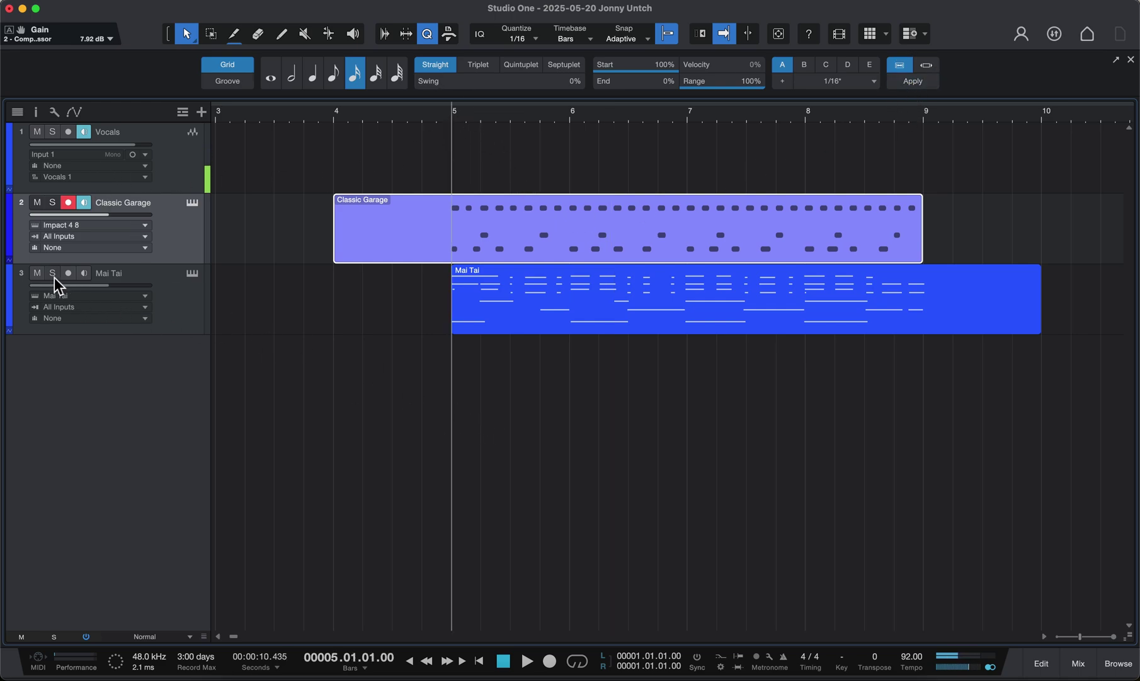
click(36, 273)
key(space)
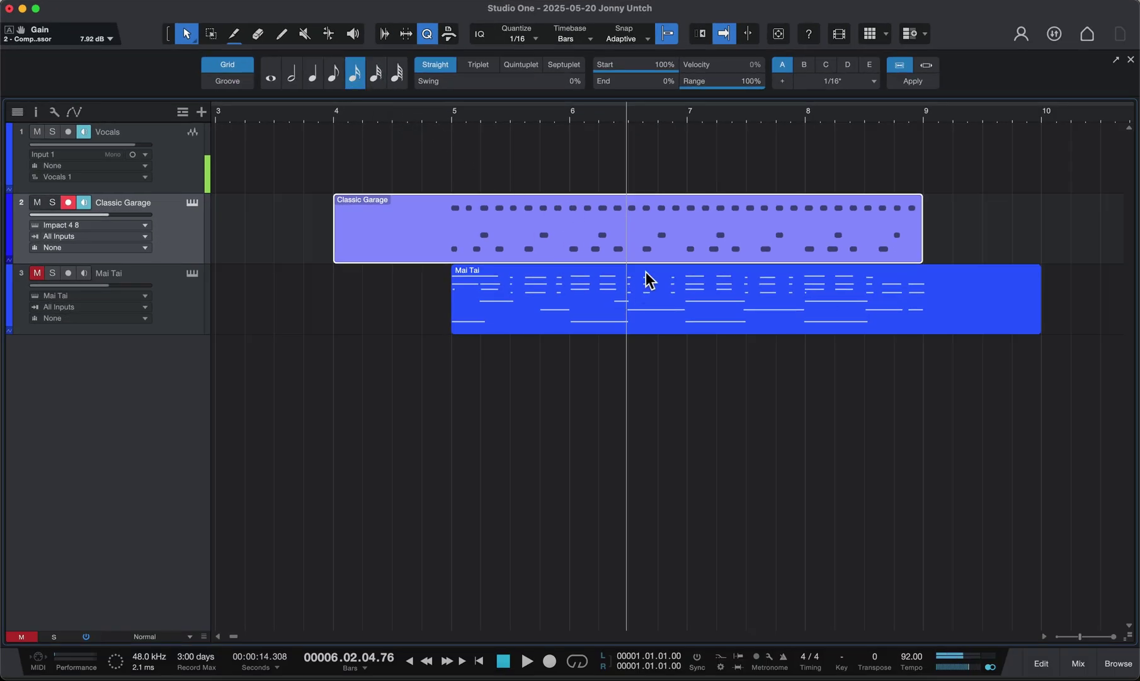
Step: Select the Mai Tai part, mute Classic Garage, and play the chords alone from bar 5
click(637, 313)
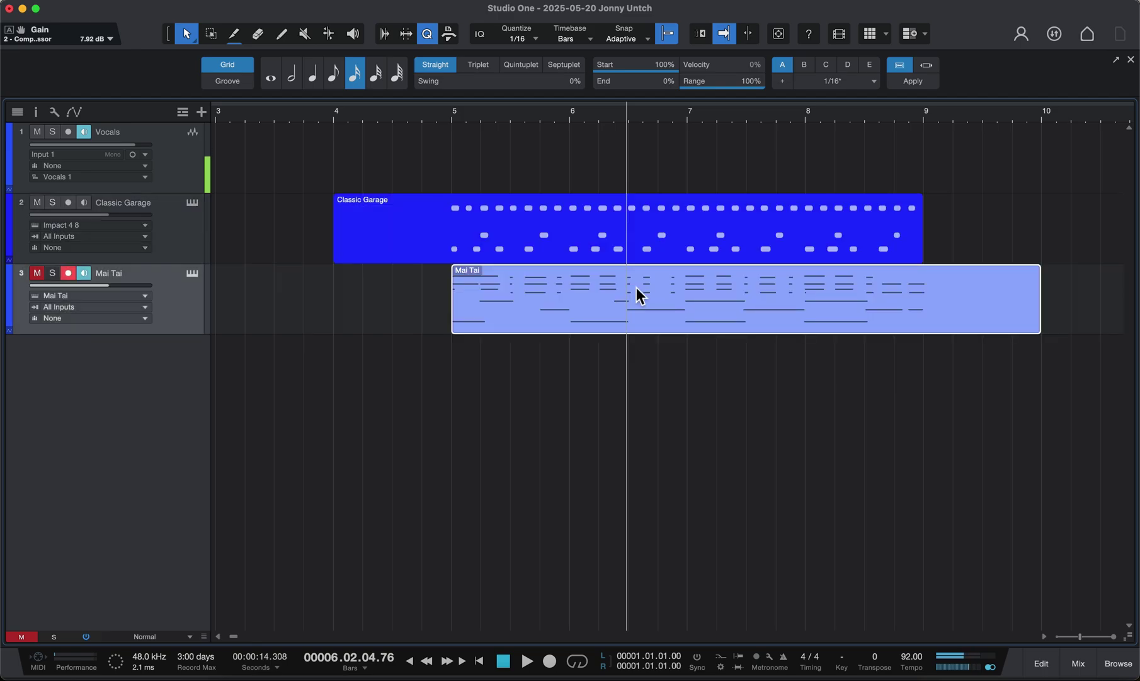
click(459, 115)
click(445, 120)
click(37, 202)
click(37, 273)
click(455, 117)
key(space)
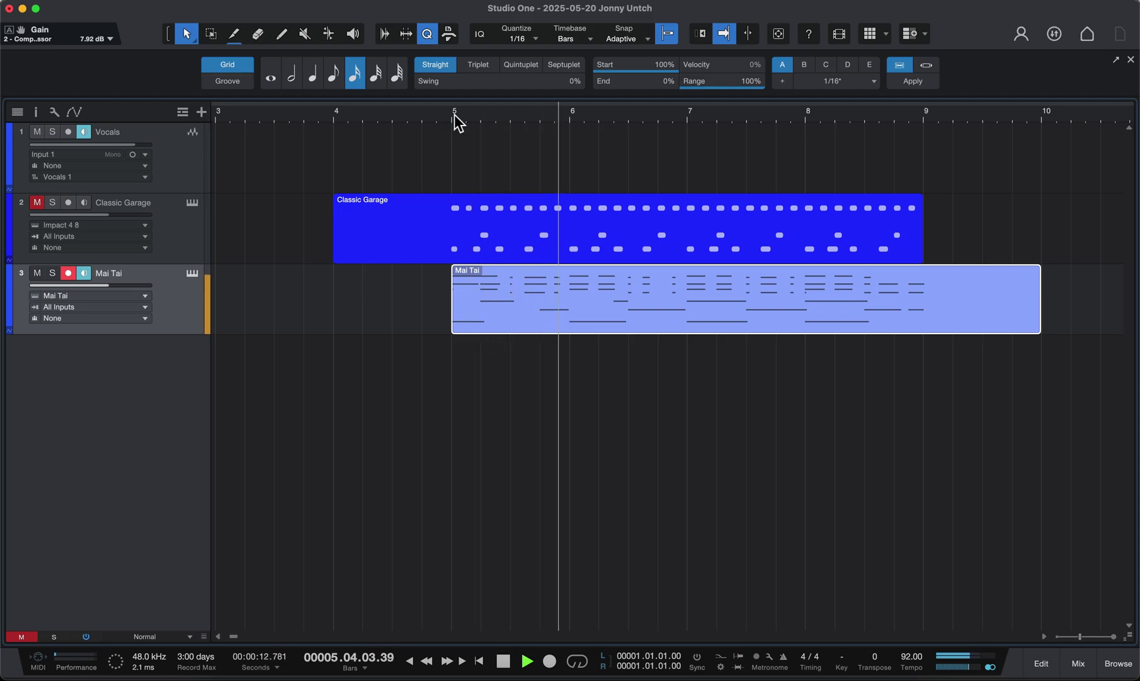
key(space)
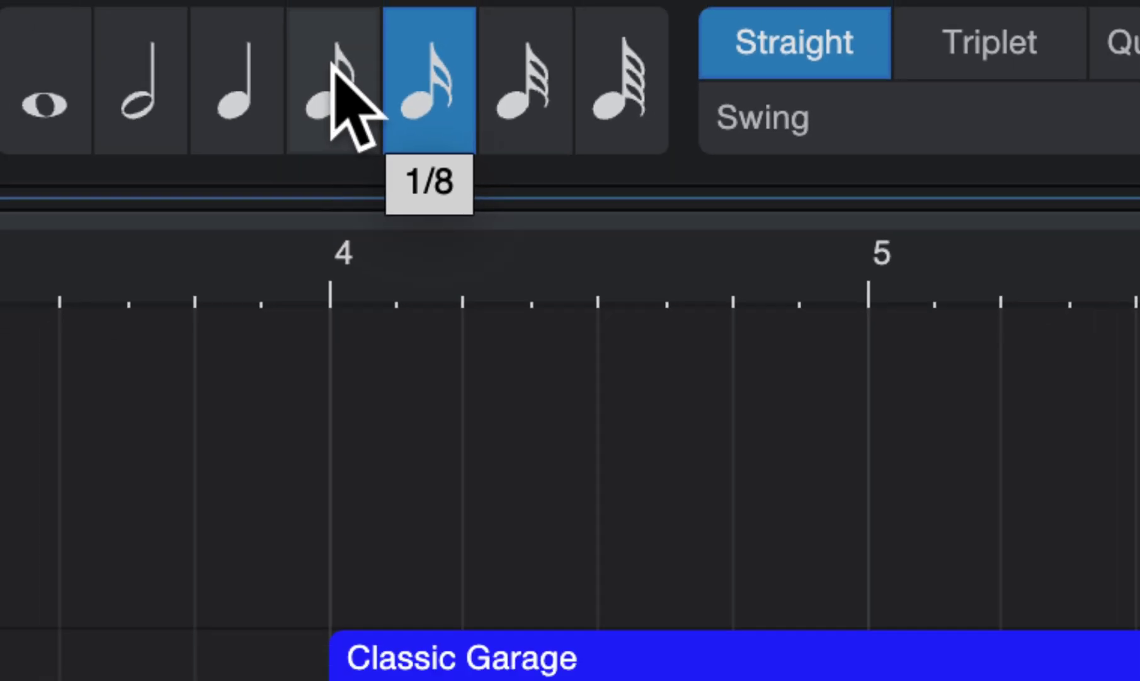
Step: Set the quantize value to 1/8, unmute the drums and play both parts from bar 5
click(334, 69)
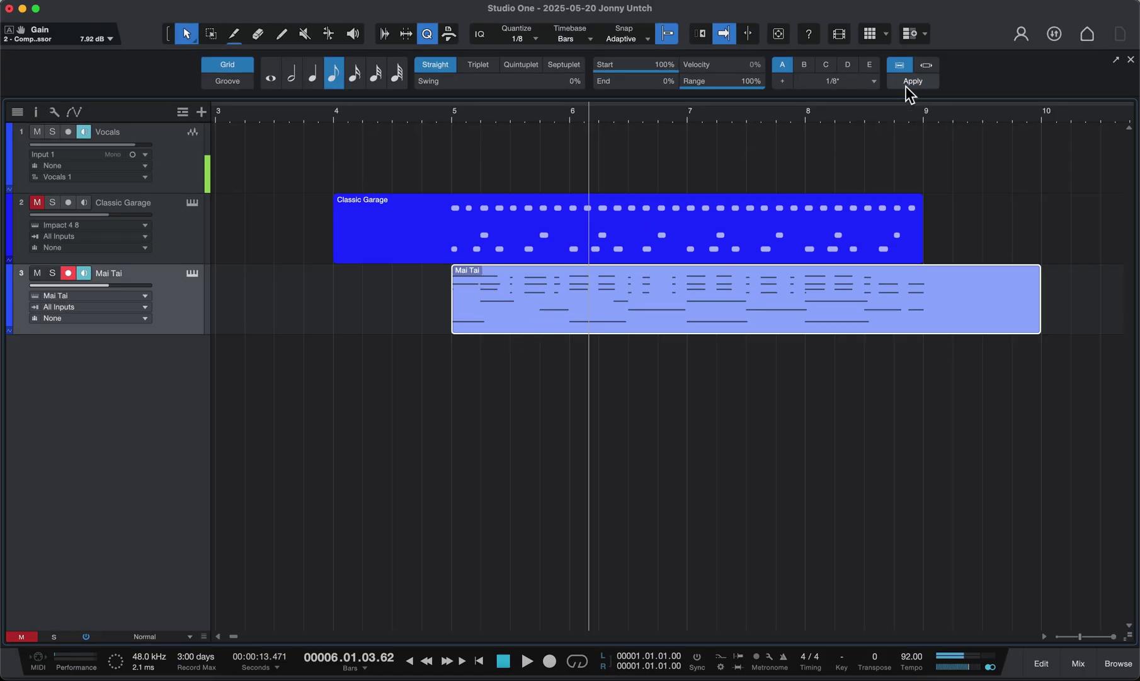
click(455, 115)
click(39, 202)
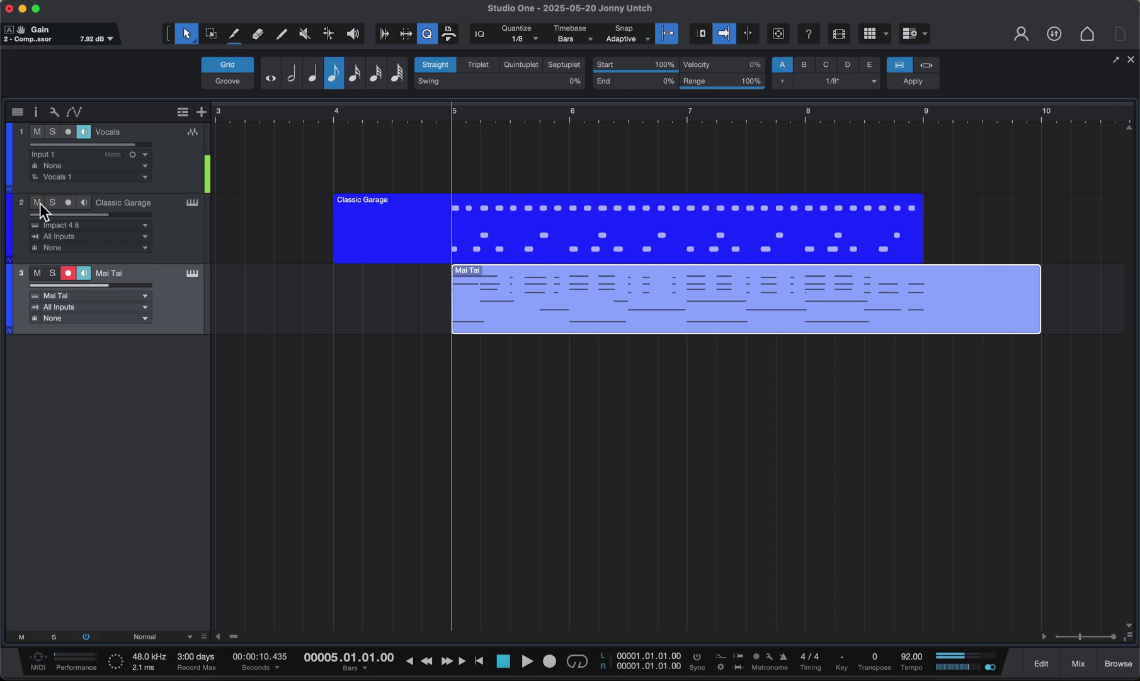
key(space)
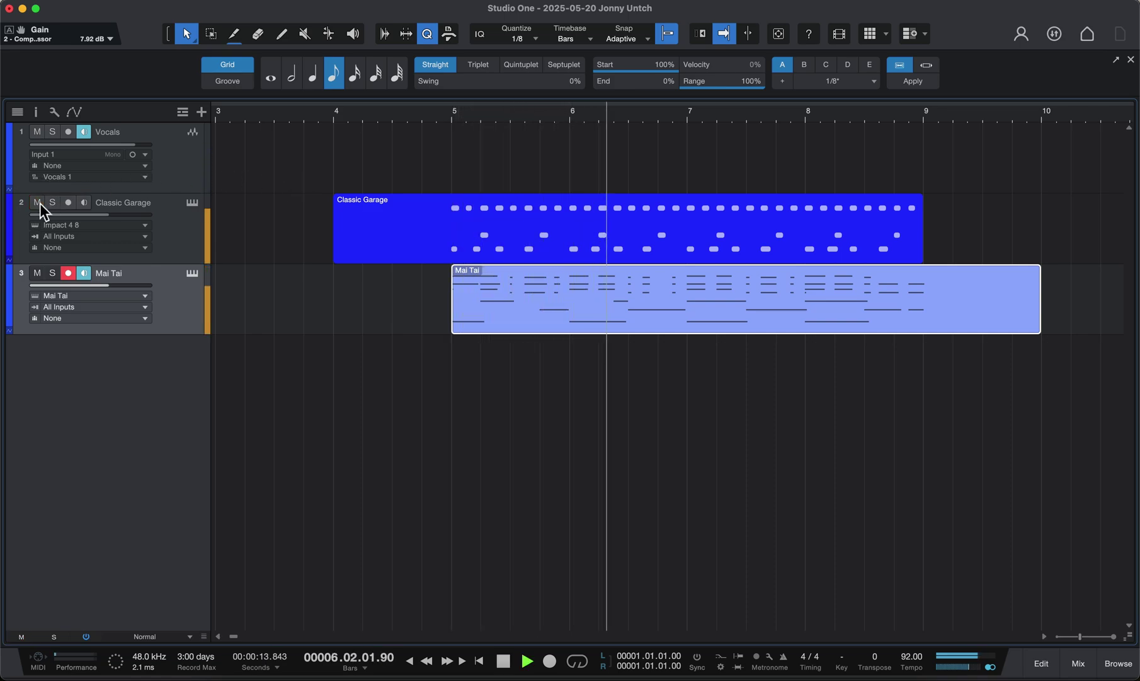
key(space)
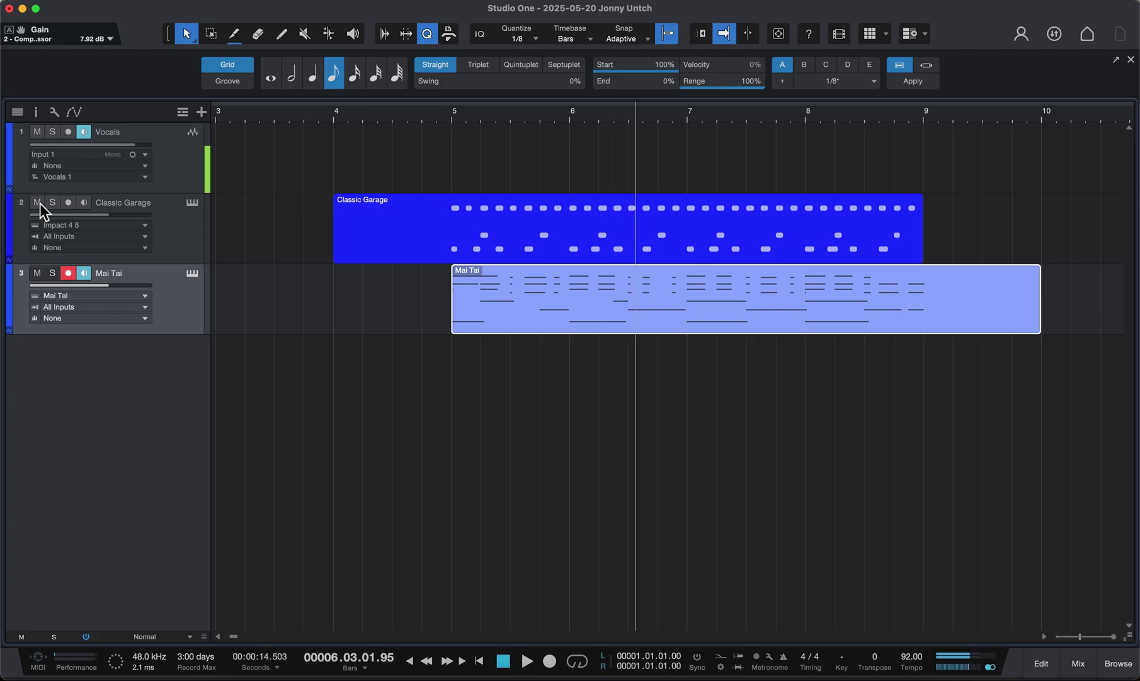
click(481, 375)
click(635, 257)
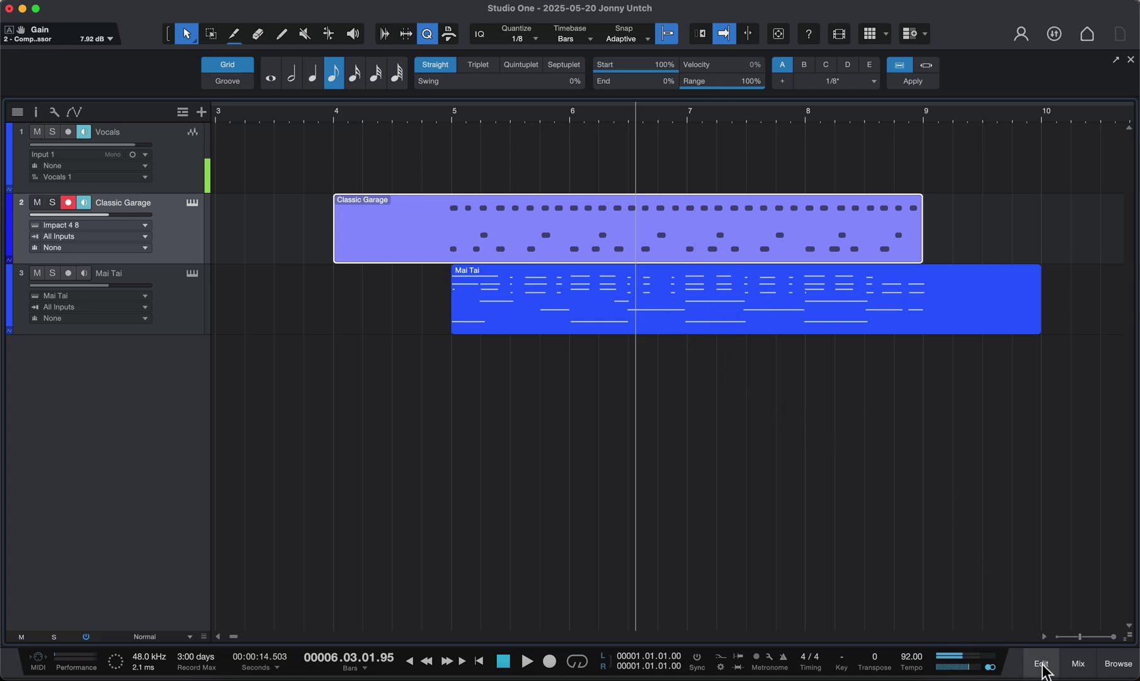
Step: Open Classic Garage in the note editor, zoom to bar 5 and select the first Hat 1 note
click(1041, 664)
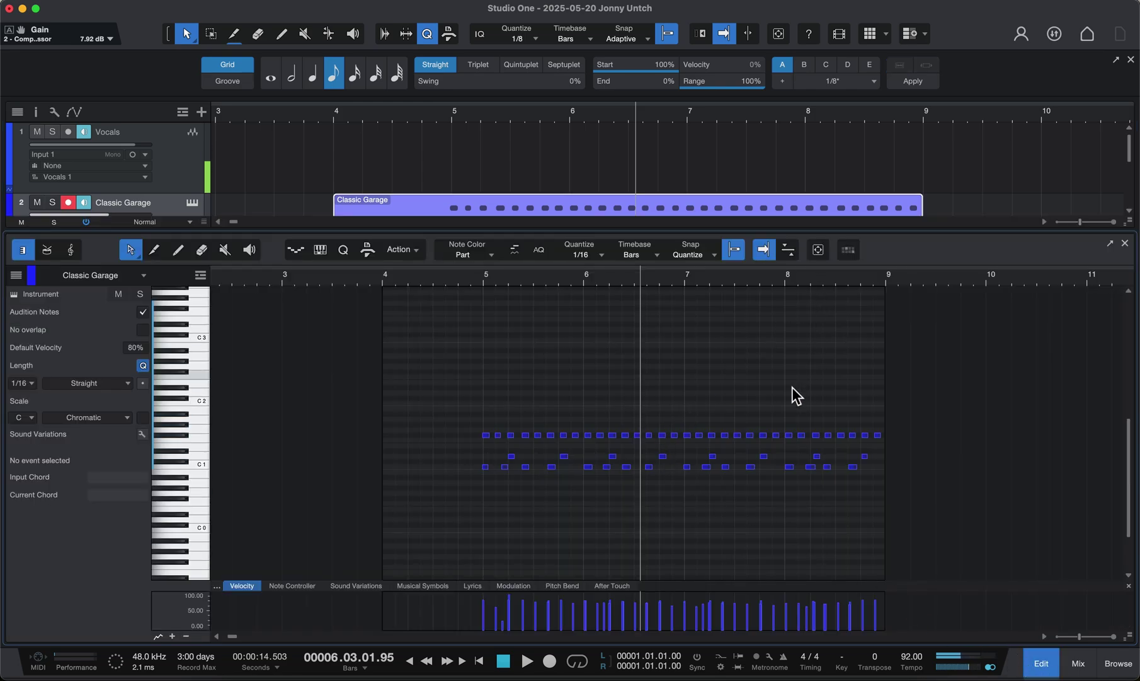
scroll(689, 419, up, 3)
scroll(689, 419, up, 2)
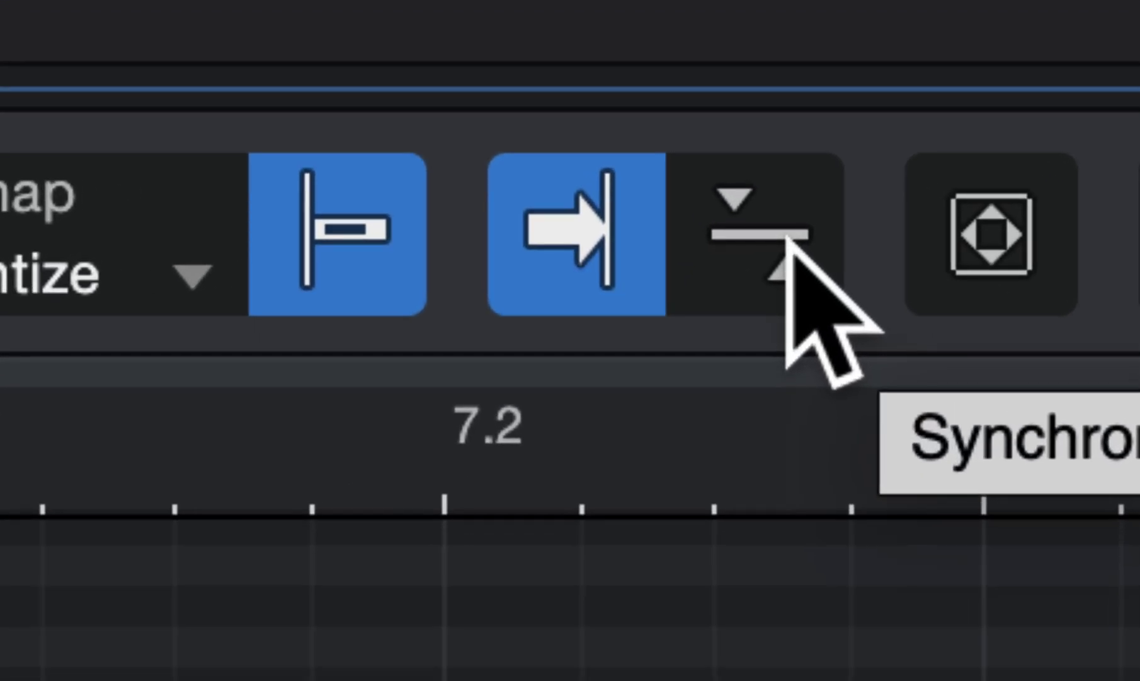
click(790, 250)
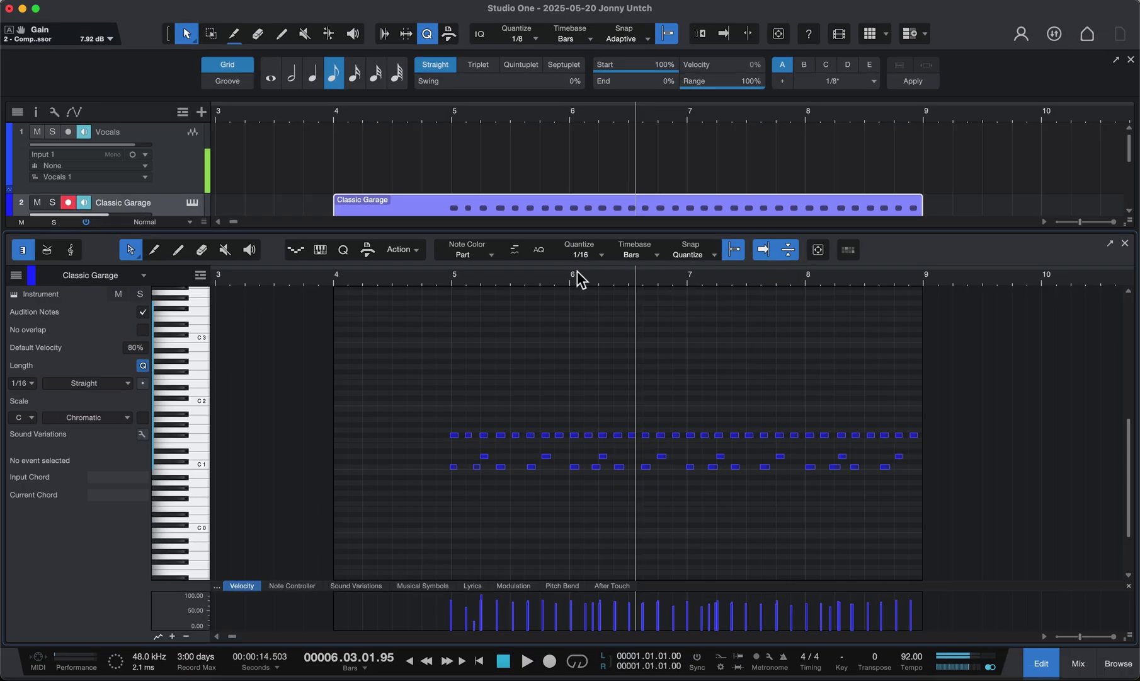
click(578, 272)
click(669, 278)
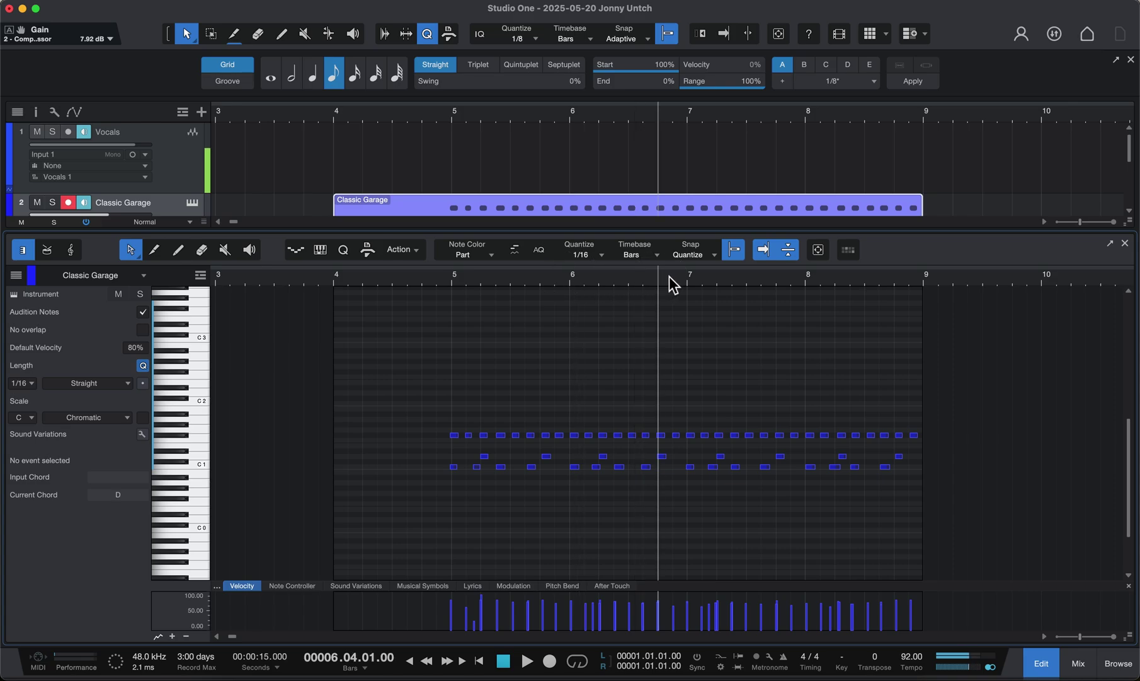
click(454, 281)
key(e)
key(e)
scroll(518, 372, down, 3)
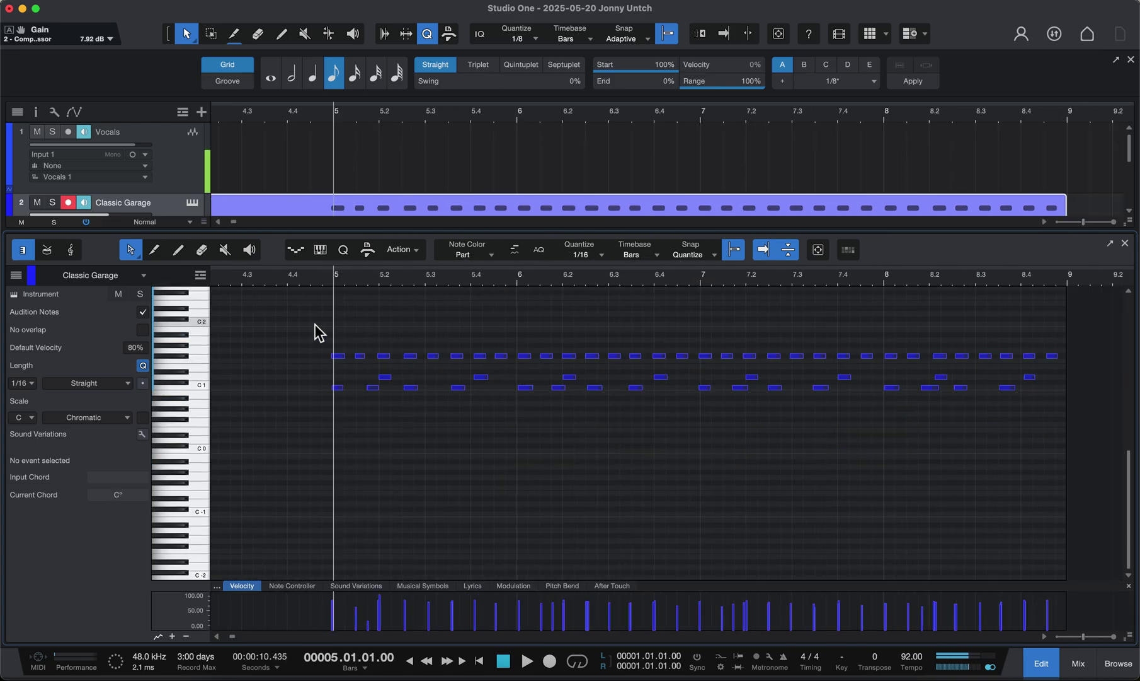
click(340, 356)
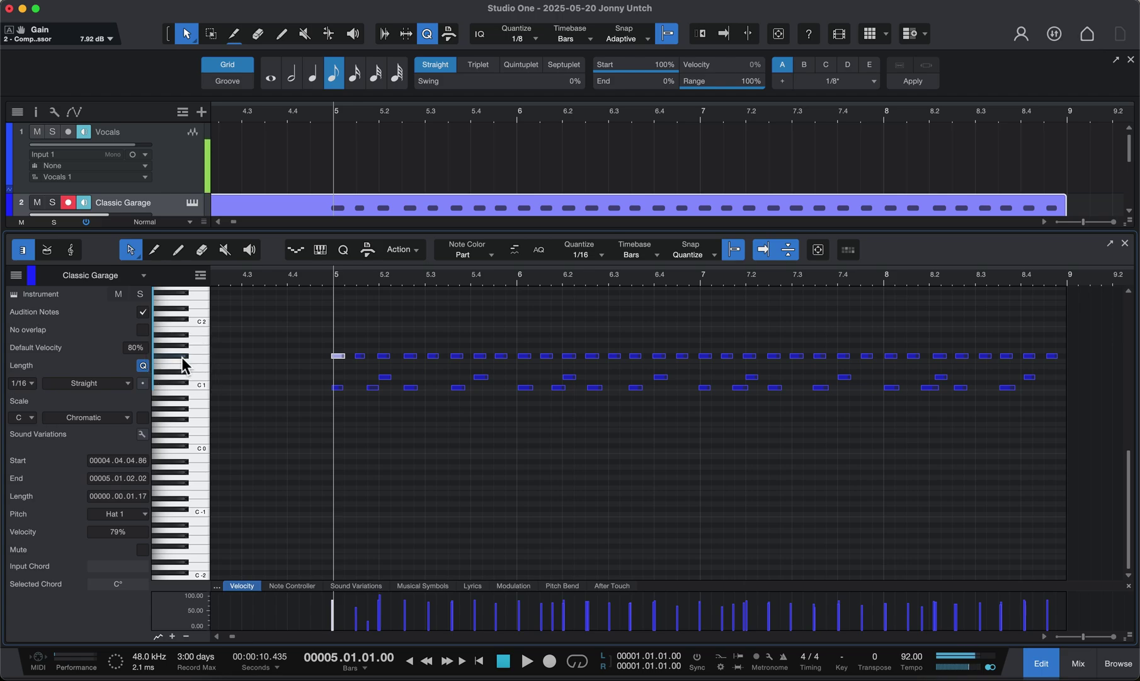
Step: Enlarge the note editor and quantize the whole hi-hat row to the 1/8 grid
drag(304, 334, 1068, 363)
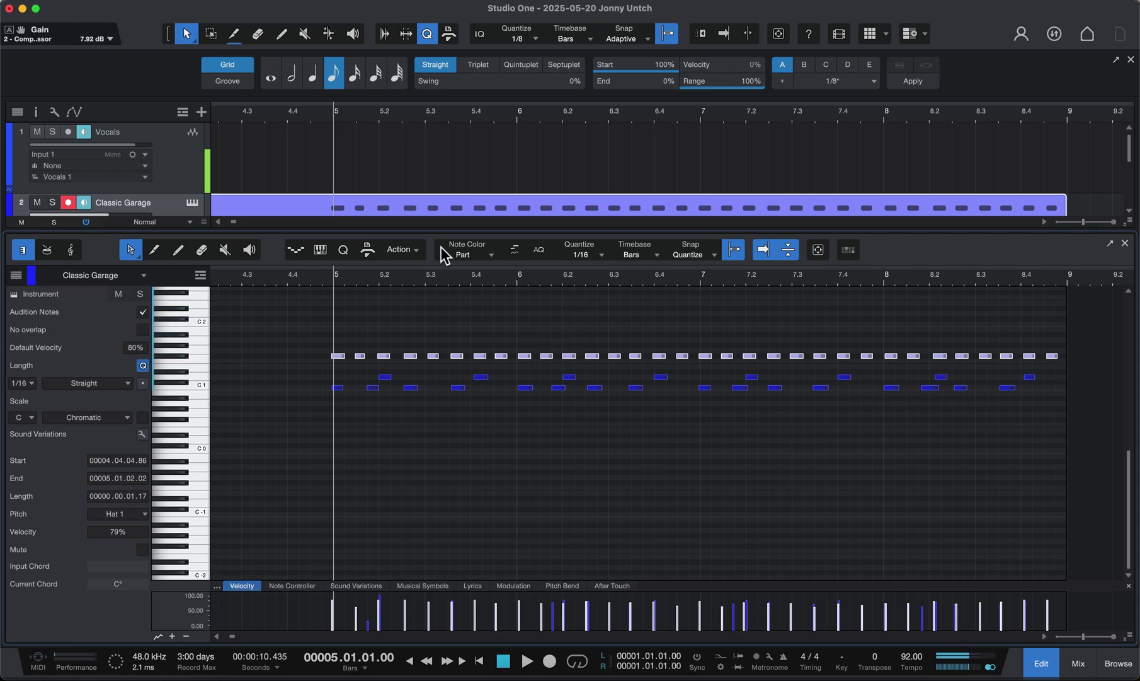
drag(443, 234, 428, 144)
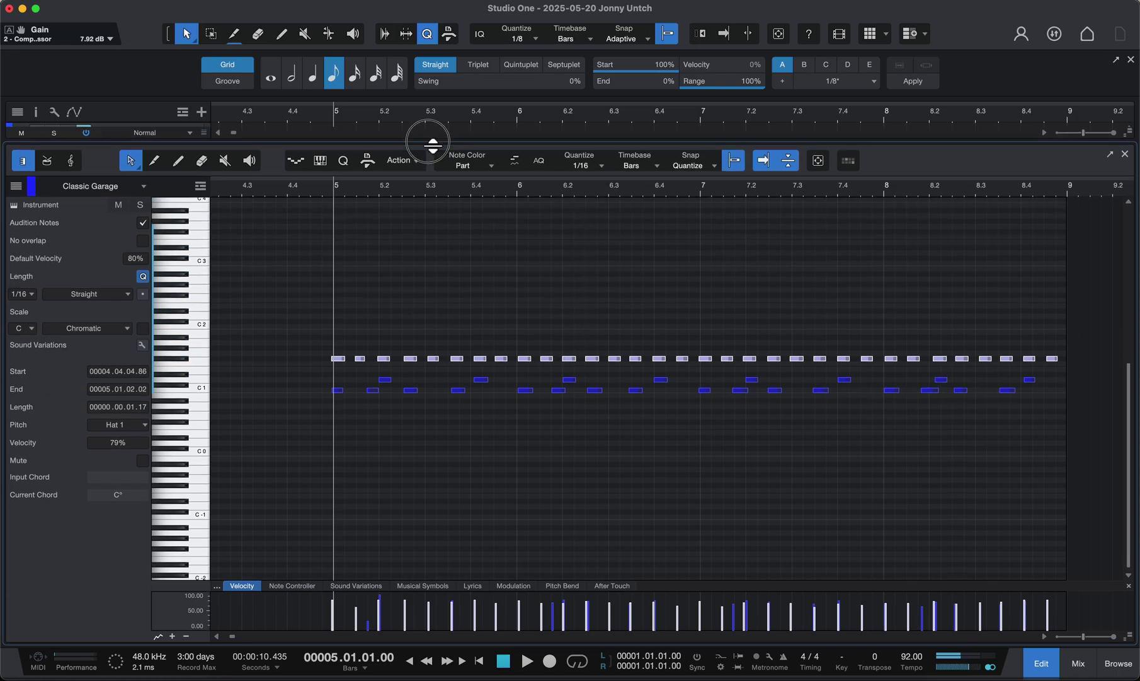
click(346, 163)
click(334, 200)
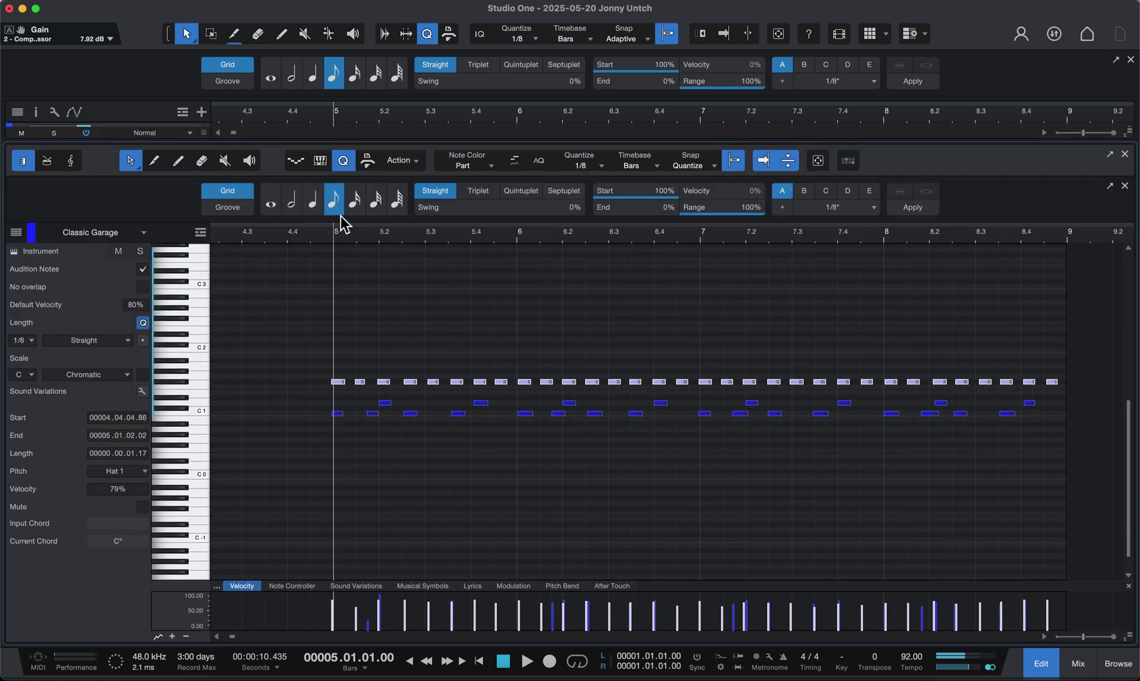
click(329, 370)
drag(325, 364, 1056, 384)
click(922, 213)
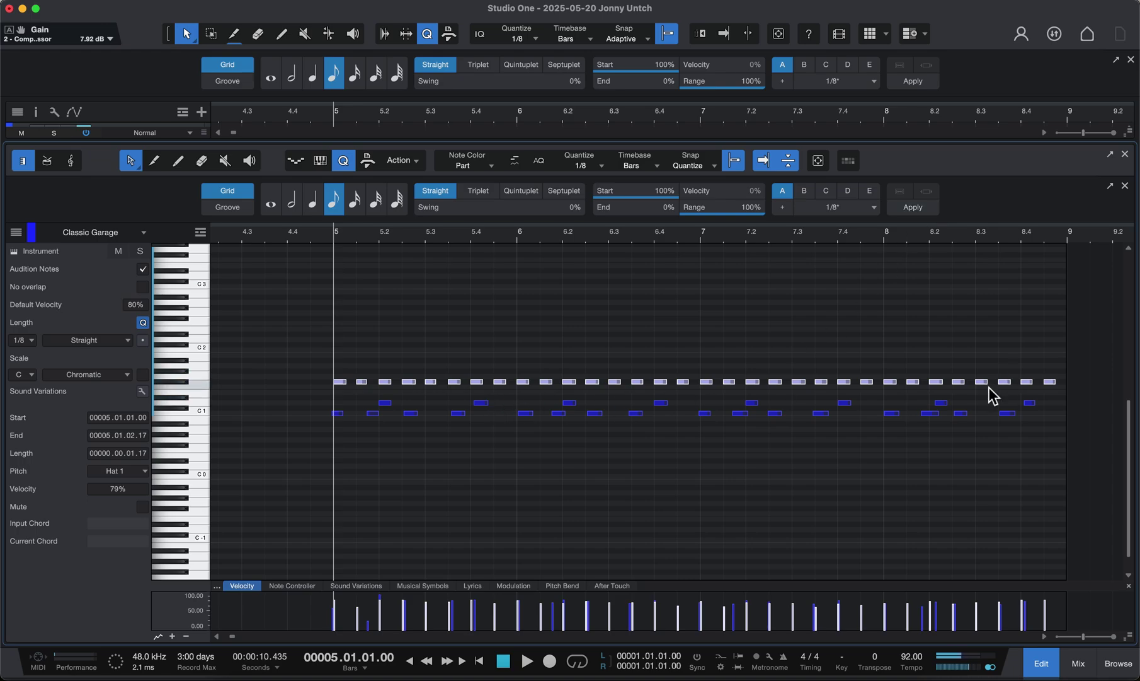
Step: Quantize all the snare notes to the 1/4 grid
click(386, 403)
drag(368, 398, 1054, 407)
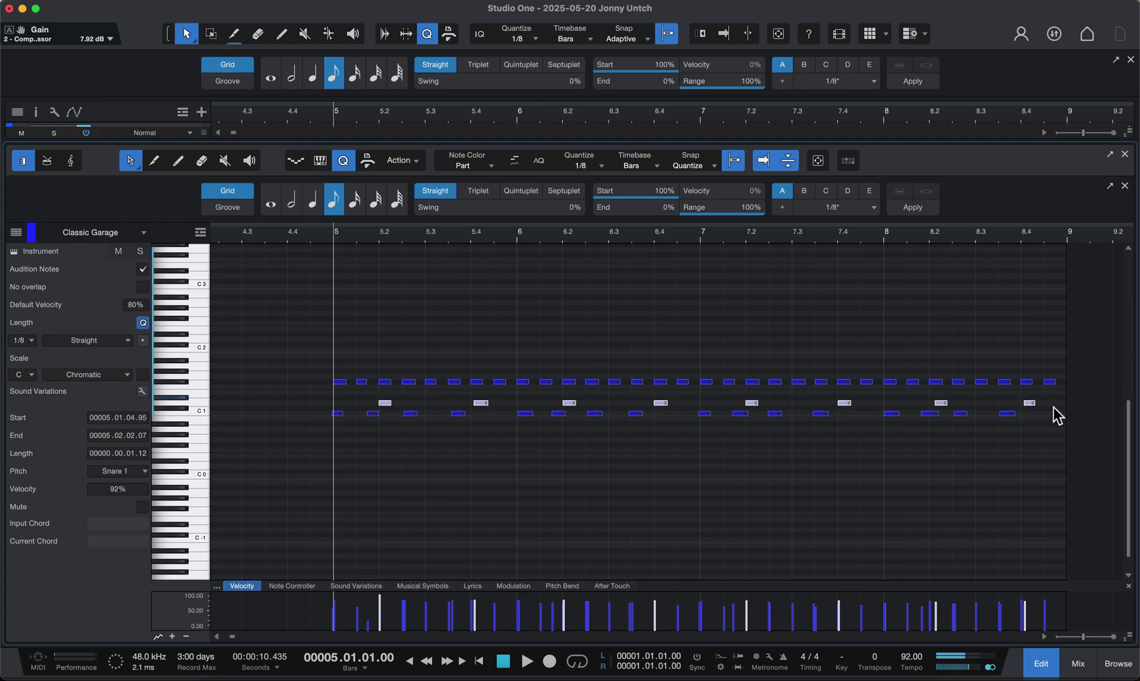
click(315, 201)
click(912, 210)
Step: Select the entire kick row and set the quantize grid to 1/8
click(306, 428)
drag(306, 411, 1061, 461)
click(341, 202)
Step: Trial-quantize the kicks to 1/8, listen, then undo it and replay from bar 5
click(913, 207)
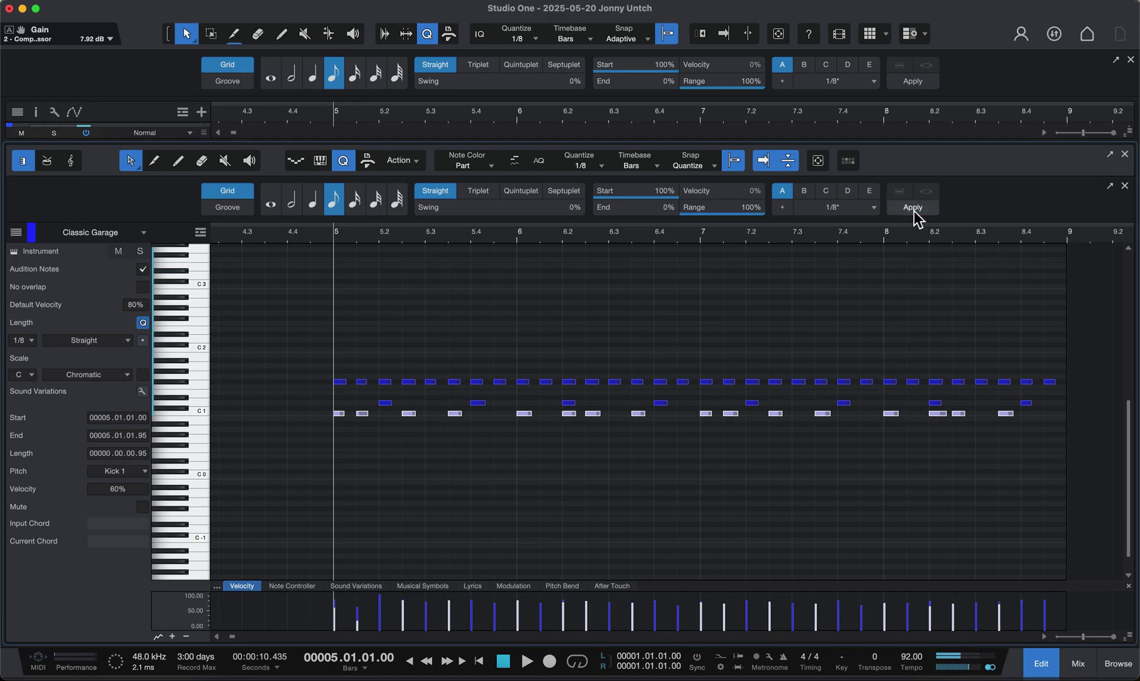
key(space)
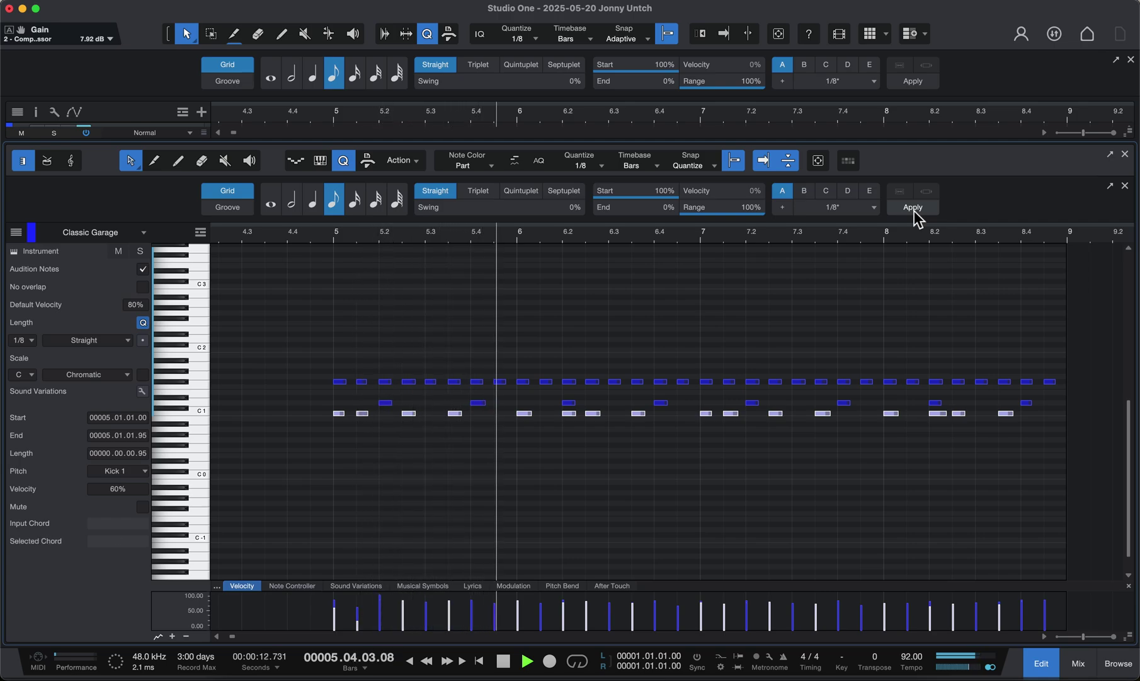
key(space)
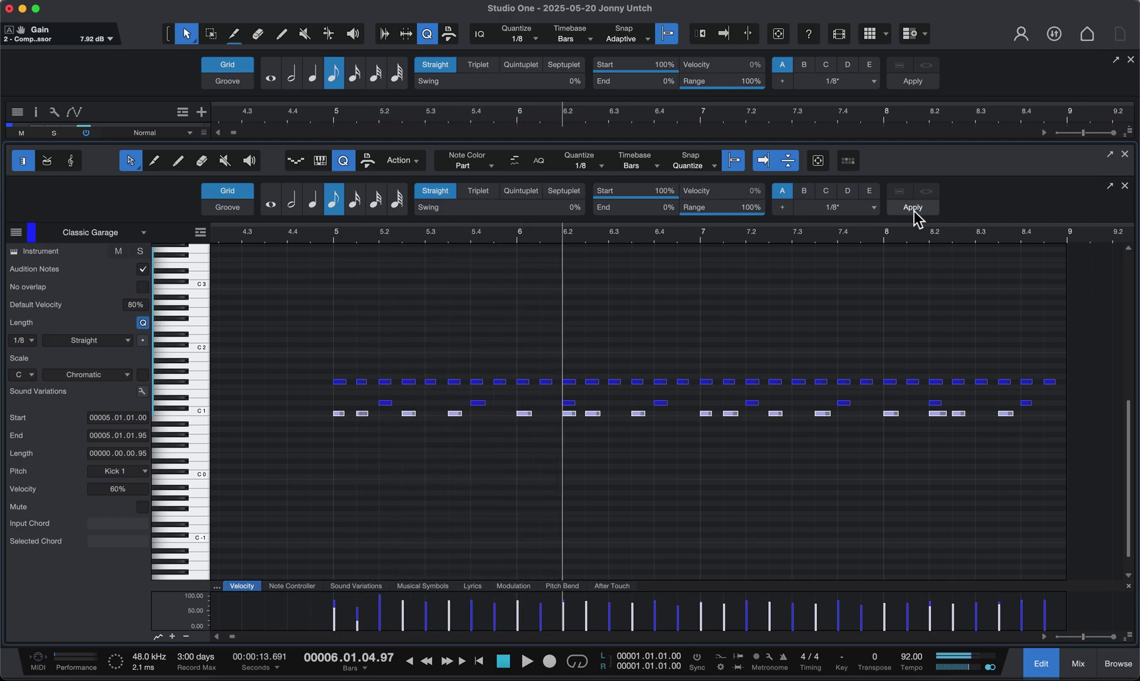
click(914, 208)
click(333, 239)
key(space)
key(space)
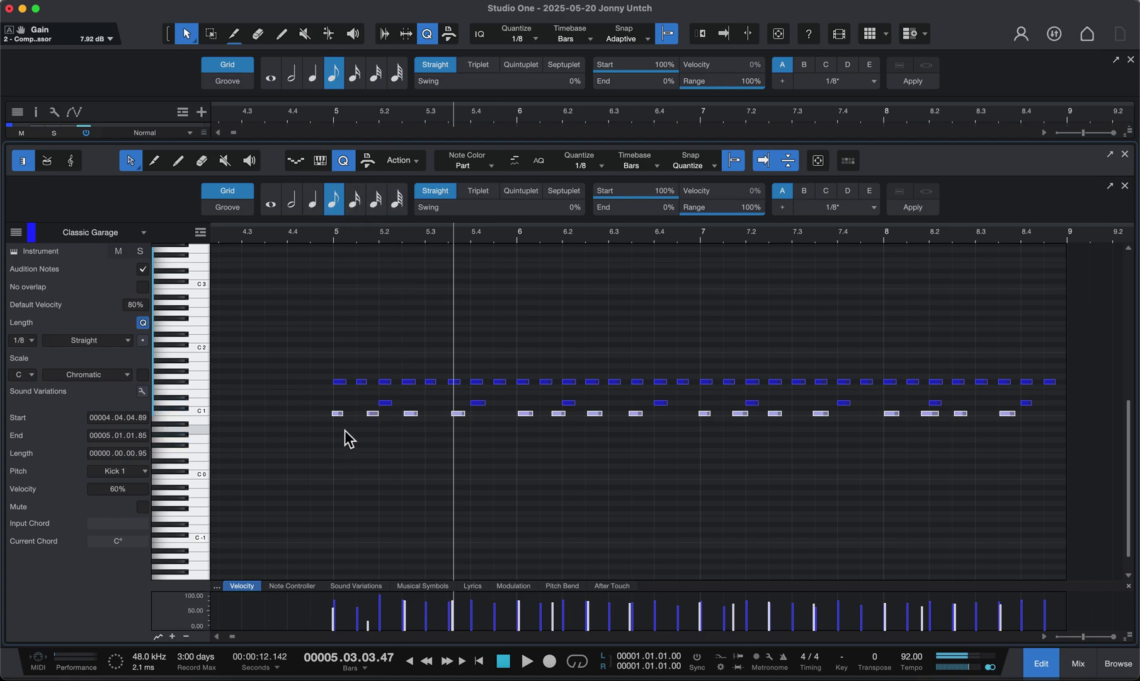
Step: Zoom in on bar 5 and quantize the first two kick notes to 1/16
key(e)
key(e)
key(e)
key(e)
key(e)
key(e)
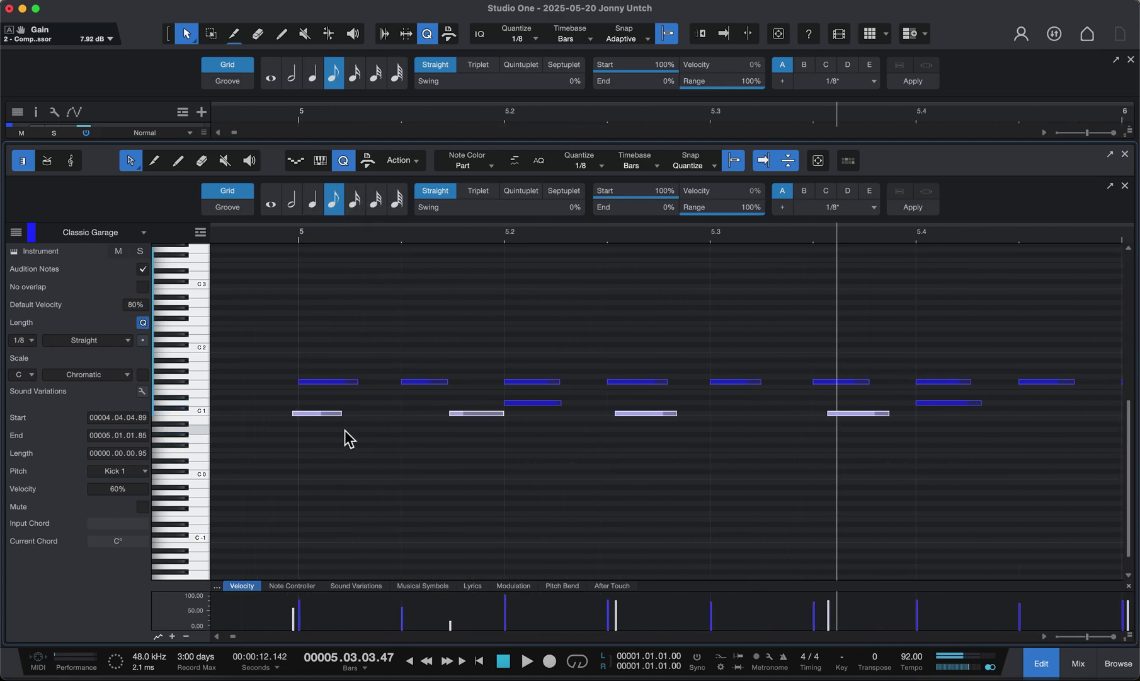
key(e)
click(323, 238)
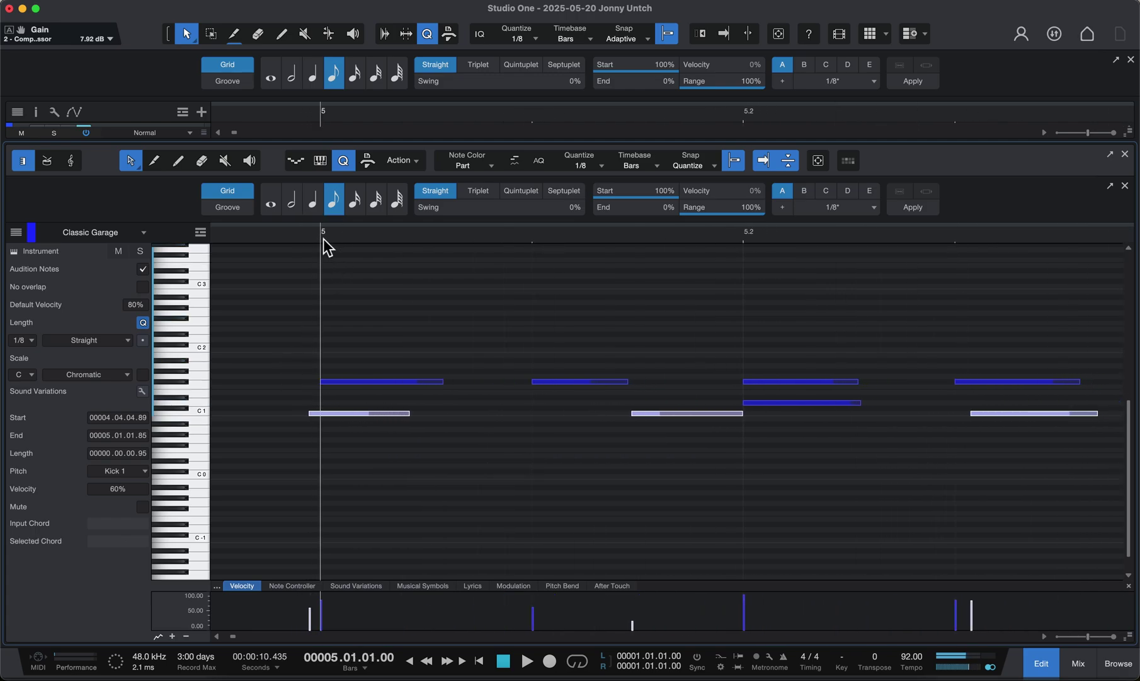
click(348, 415)
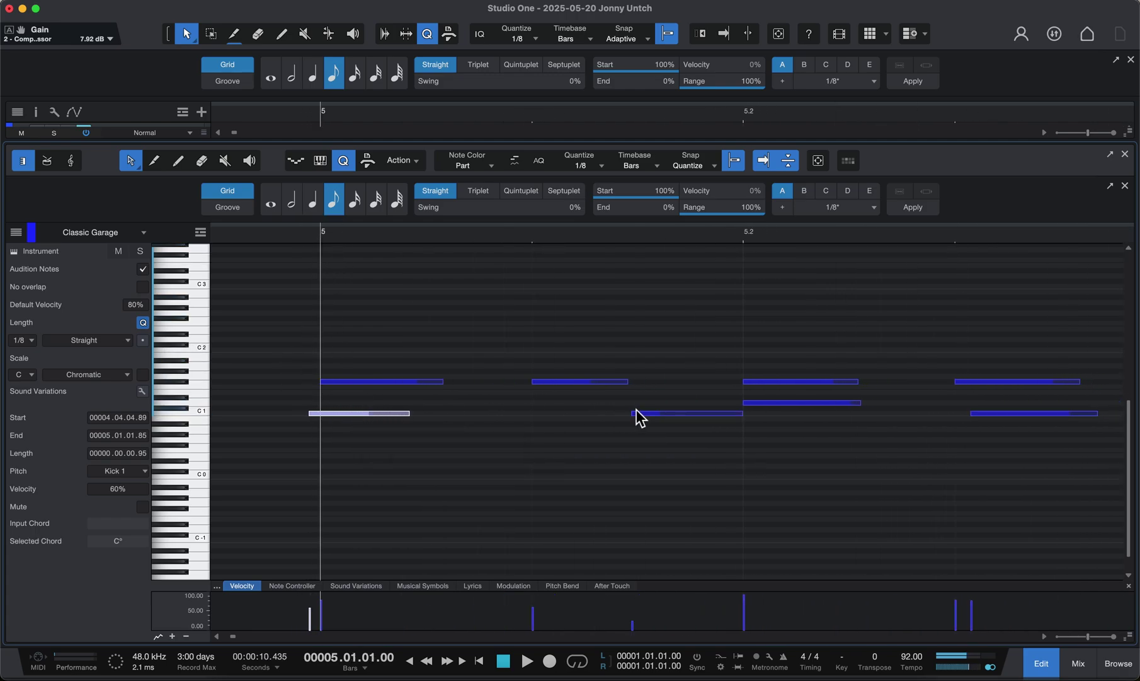
click(687, 413)
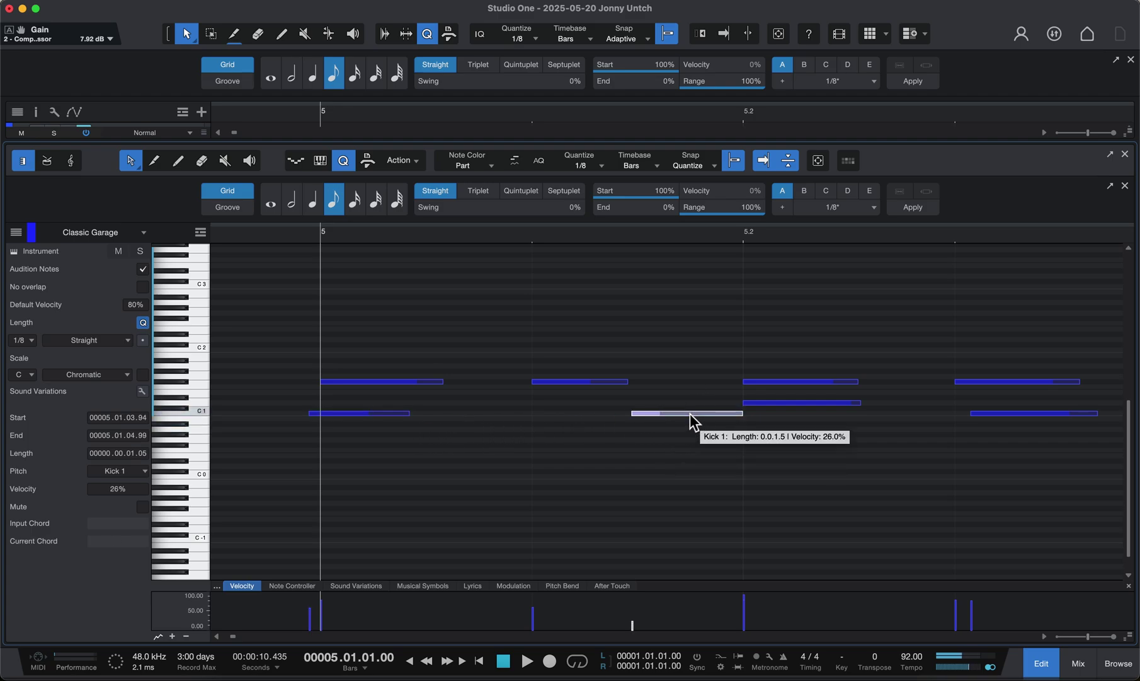
drag(365, 396, 688, 434)
click(356, 201)
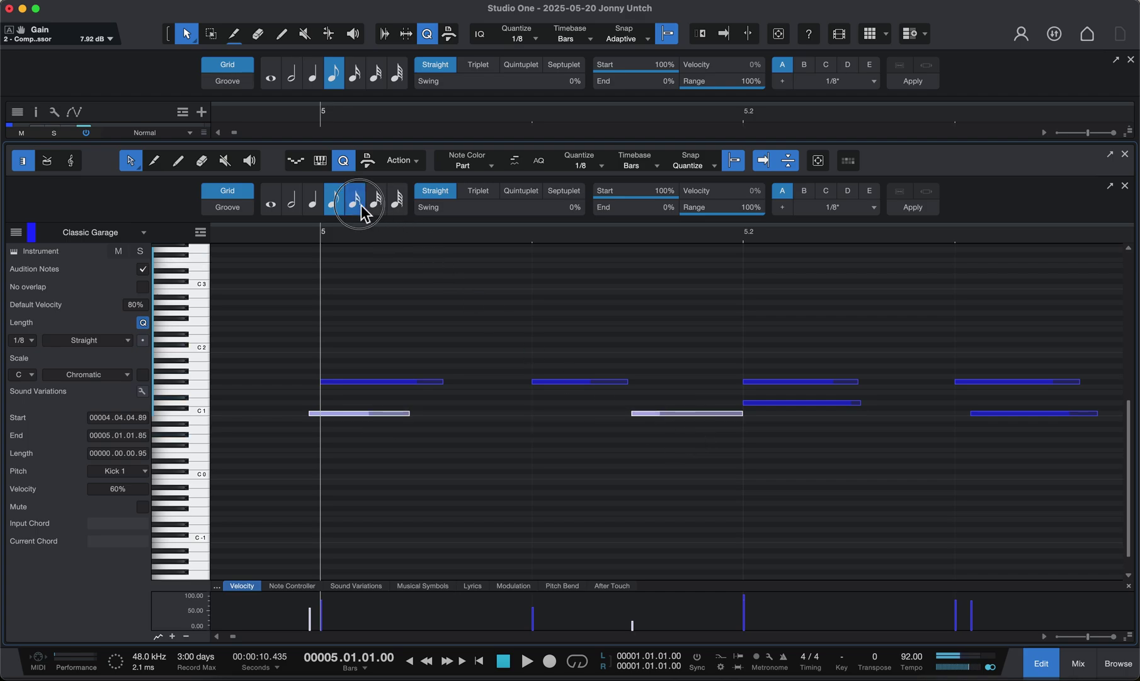
click(932, 209)
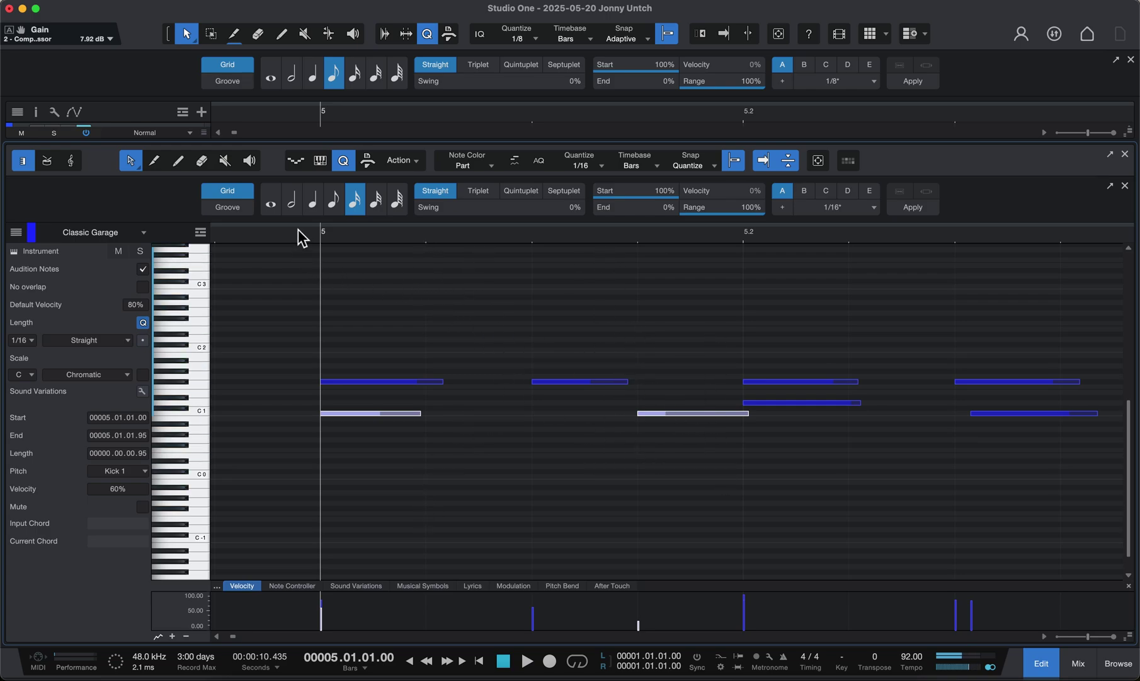
click(749, 240)
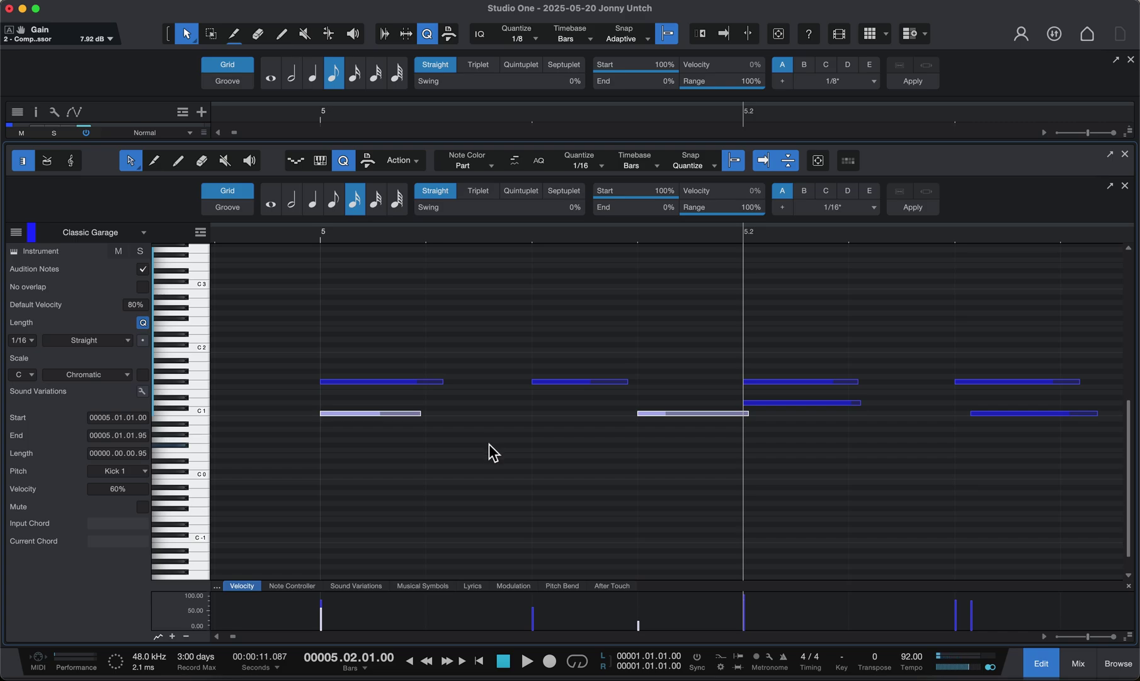
Step: Quantize the whole kick row across bars 5–8 to 1/16 and play from bar 5
scroll(489, 444, down, 5)
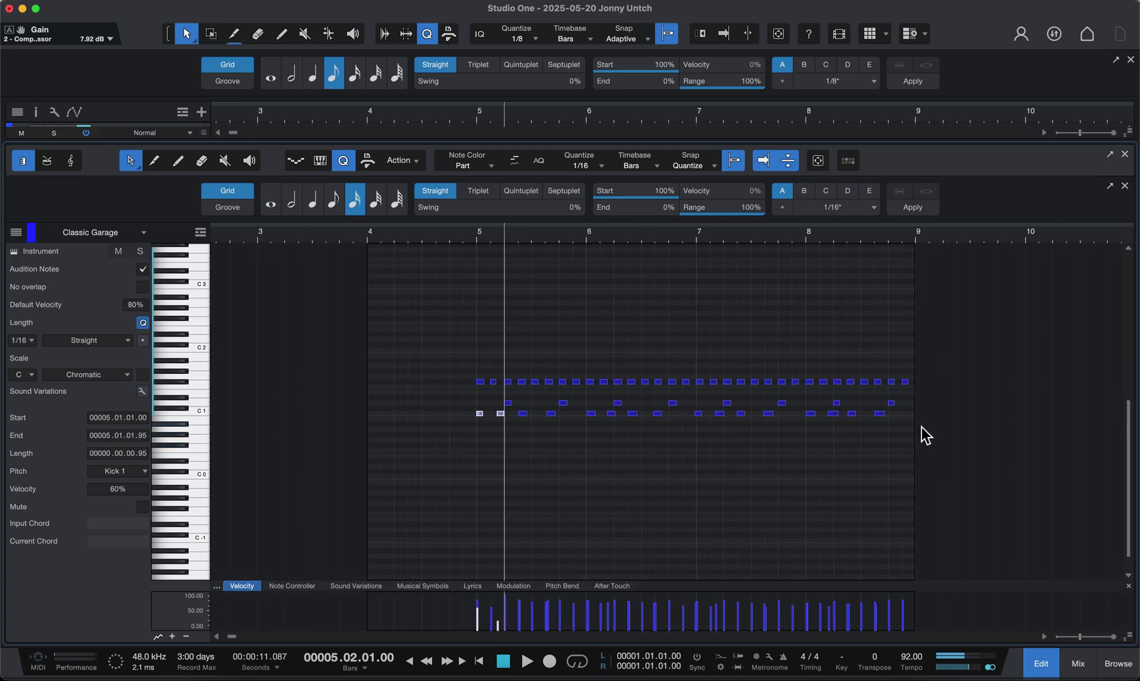
drag(926, 435, 977, 423)
scroll(438, 432, up, 1)
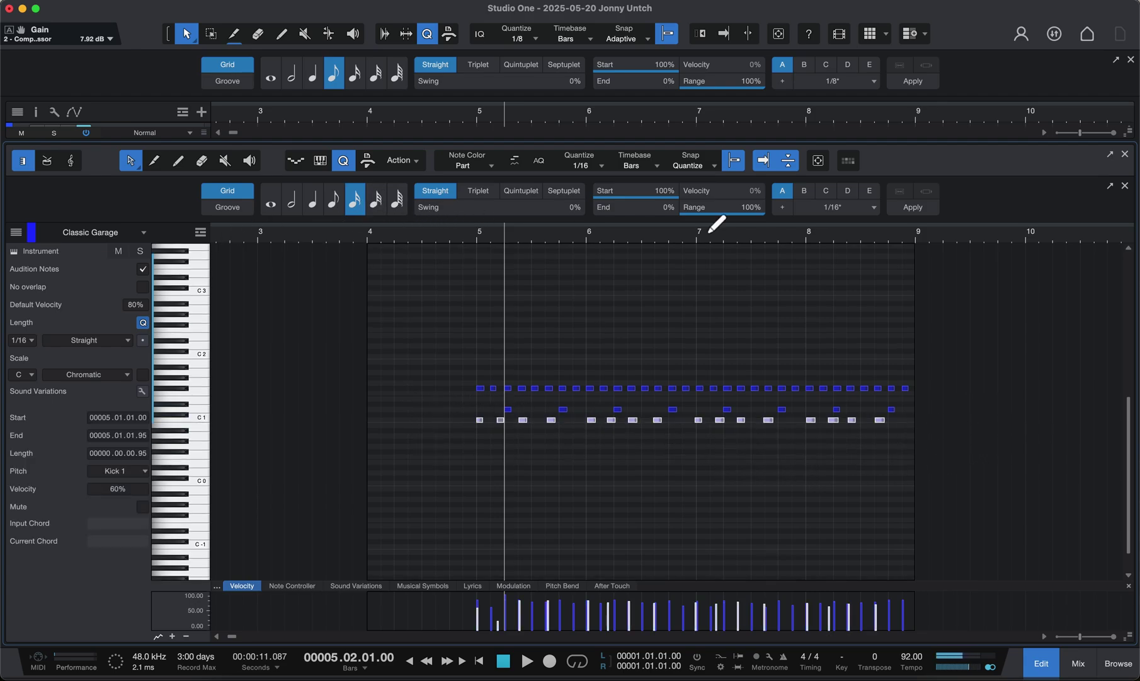
click(907, 208)
drag(504, 233, 477, 242)
key(space)
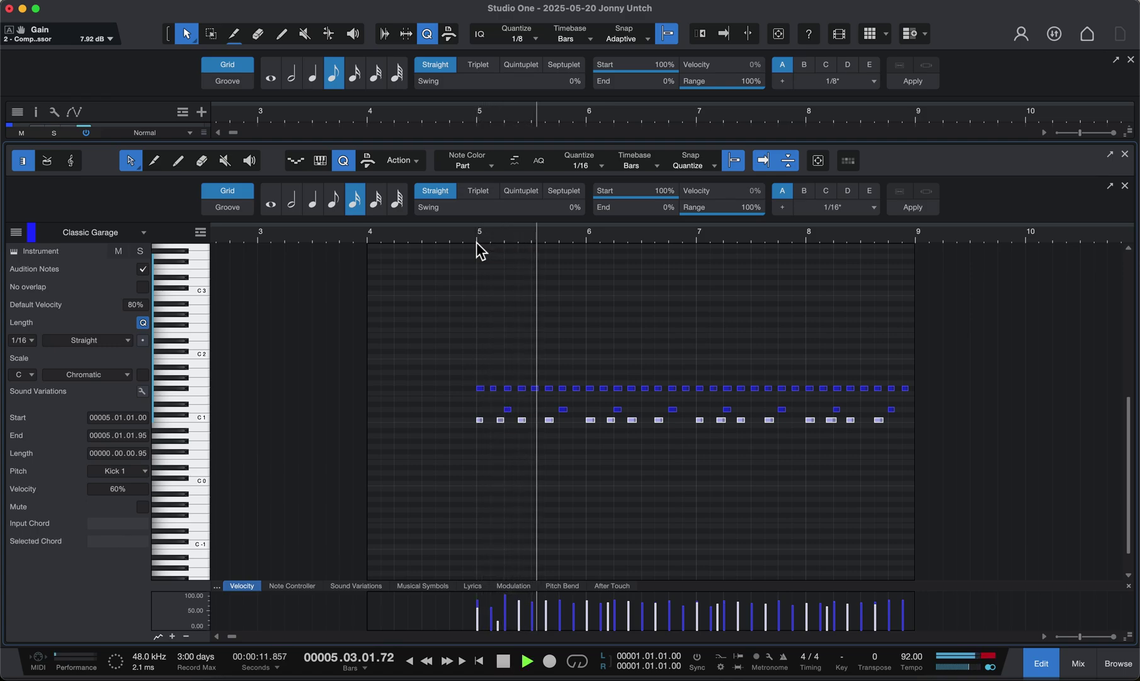